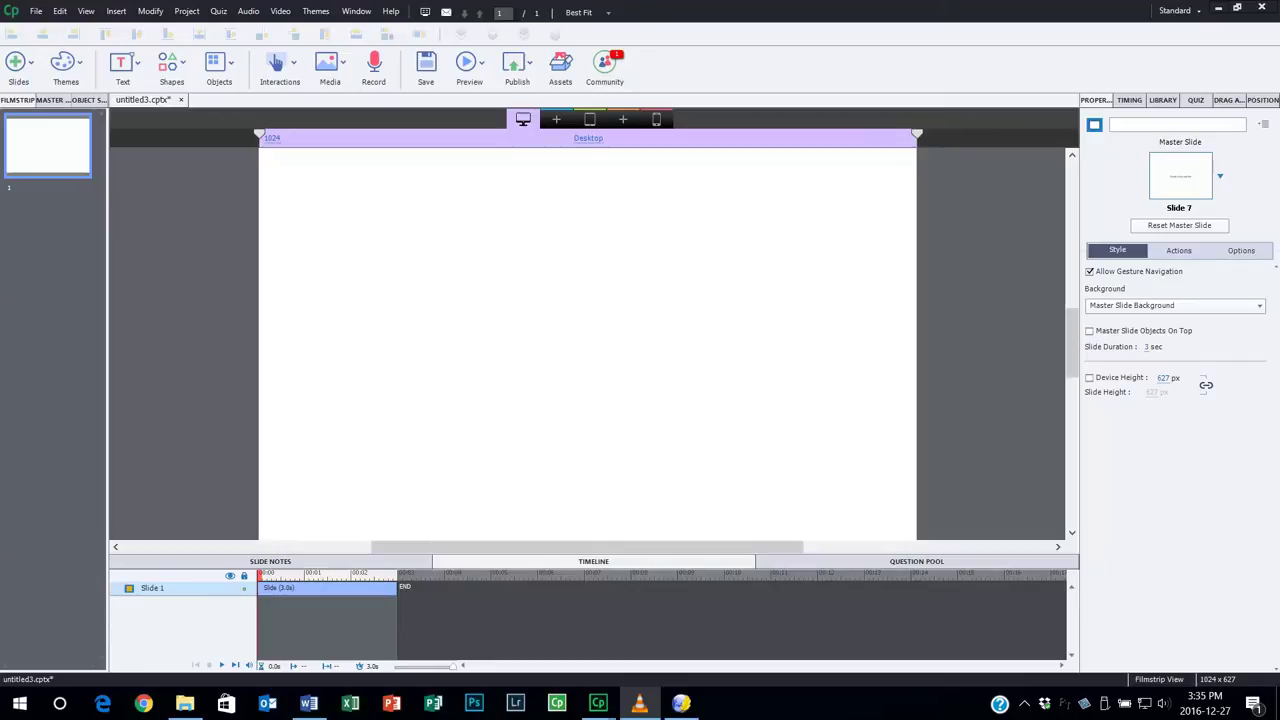
# - Bring KompoZer forward and scroll the Instructions page down to the step table and back up
pyautogui.click(681, 704)
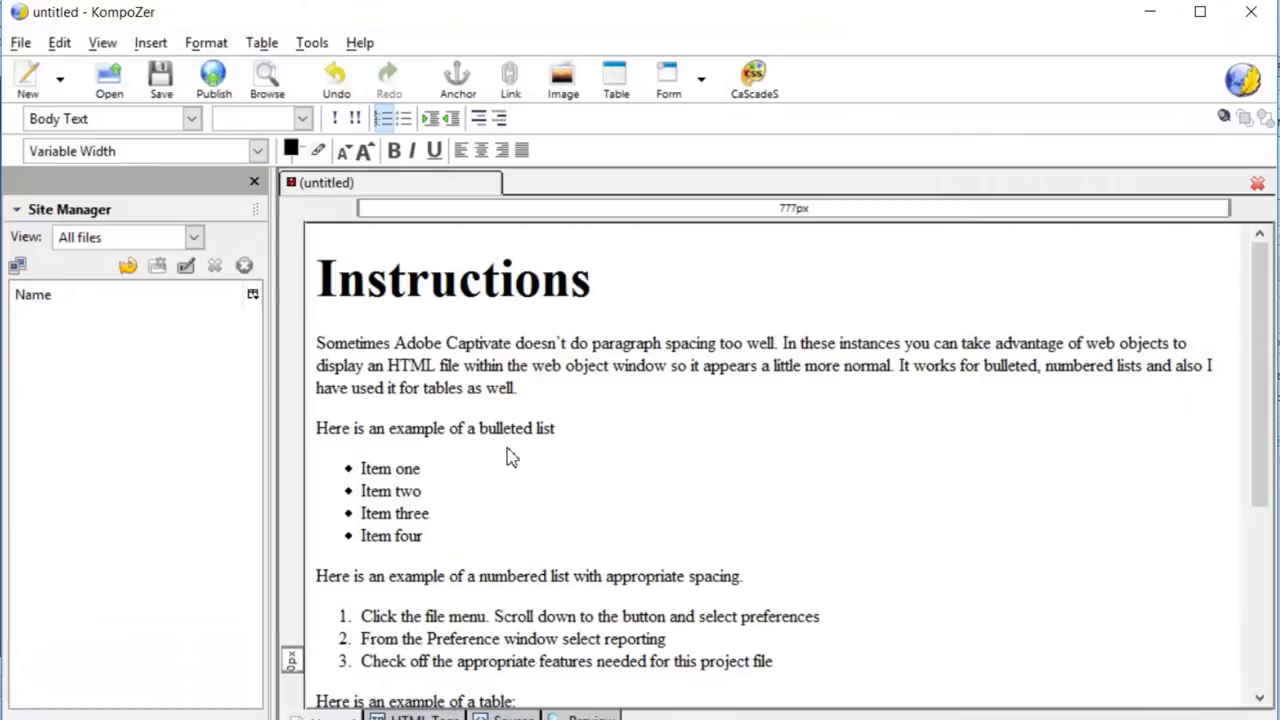
pyautogui.scroll(-1, 510, 457)
pyautogui.scroll(-4, 549, 434)
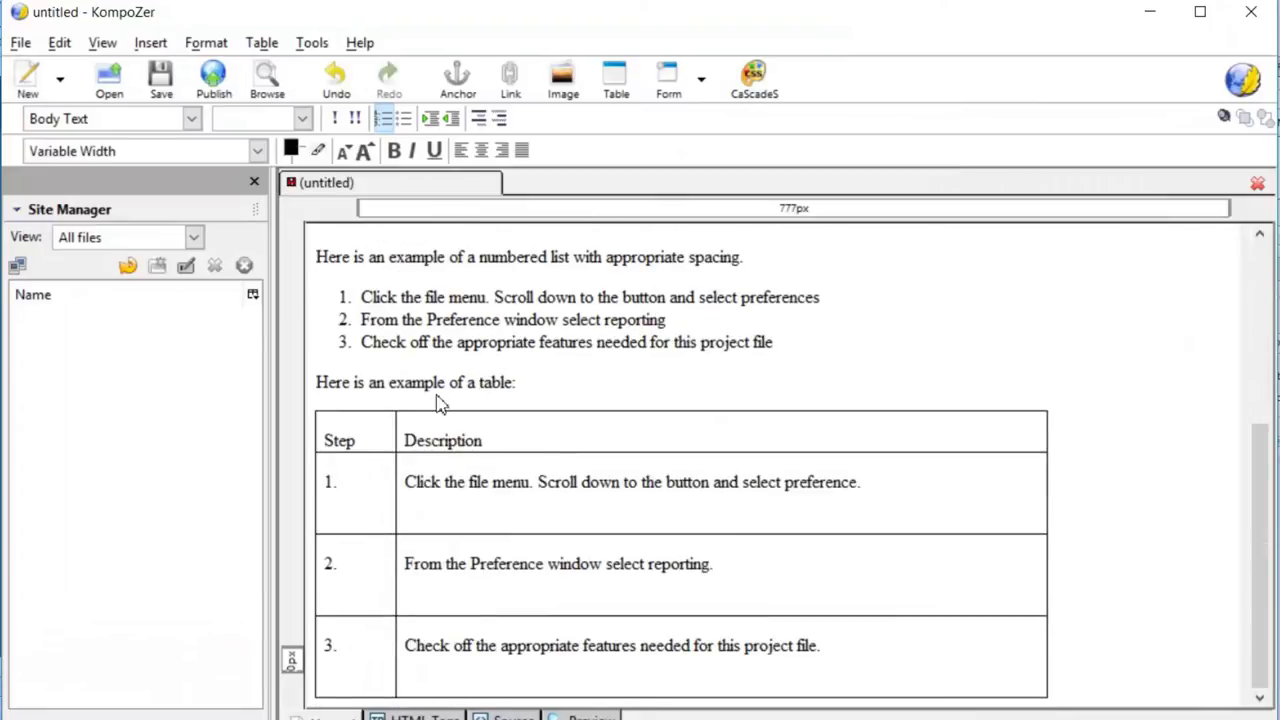
pyautogui.scroll(5, 460, 378)
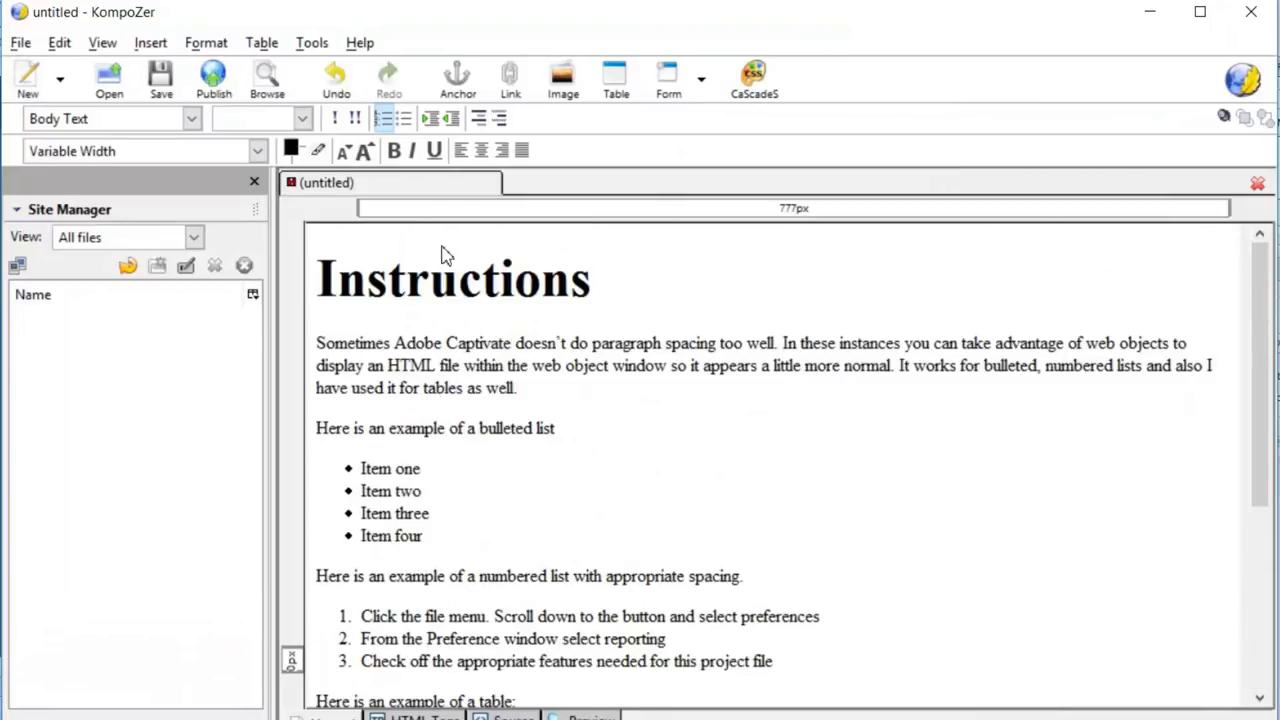
# - Save the page on the Desktop as instructions.html, giving it the title 'instructions'
pyautogui.click(20, 44)
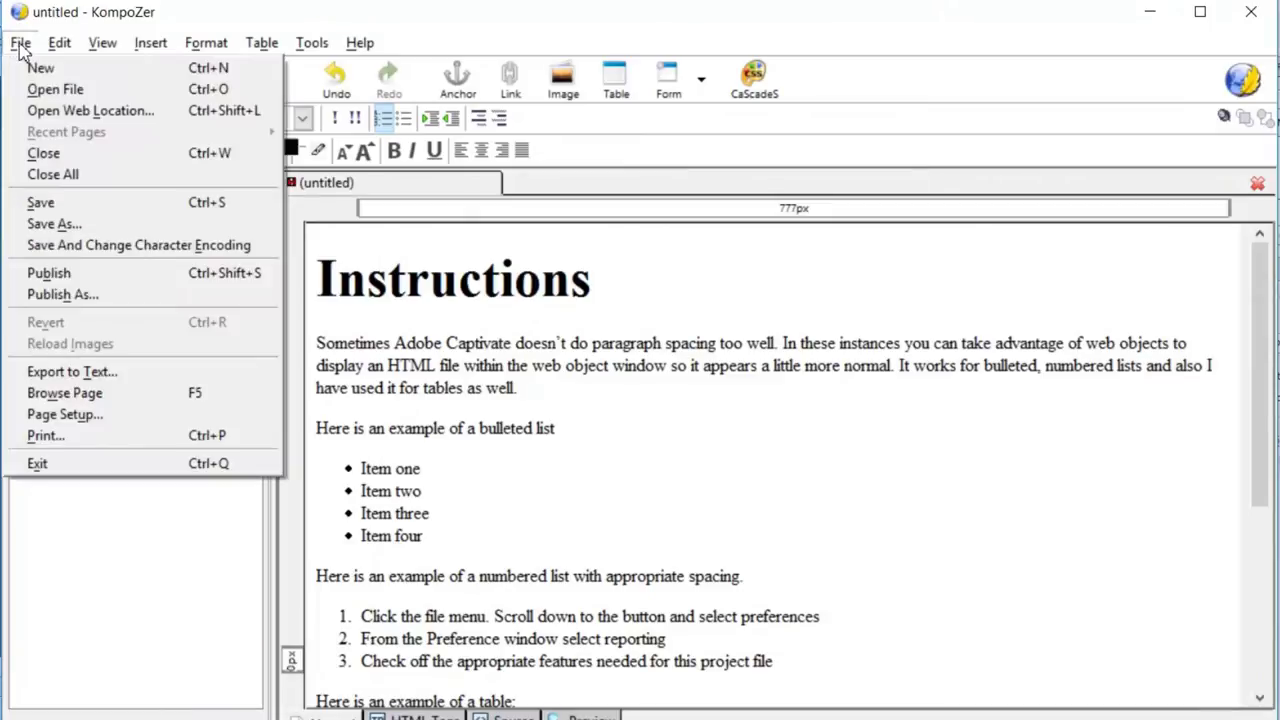
pyautogui.click(90, 225)
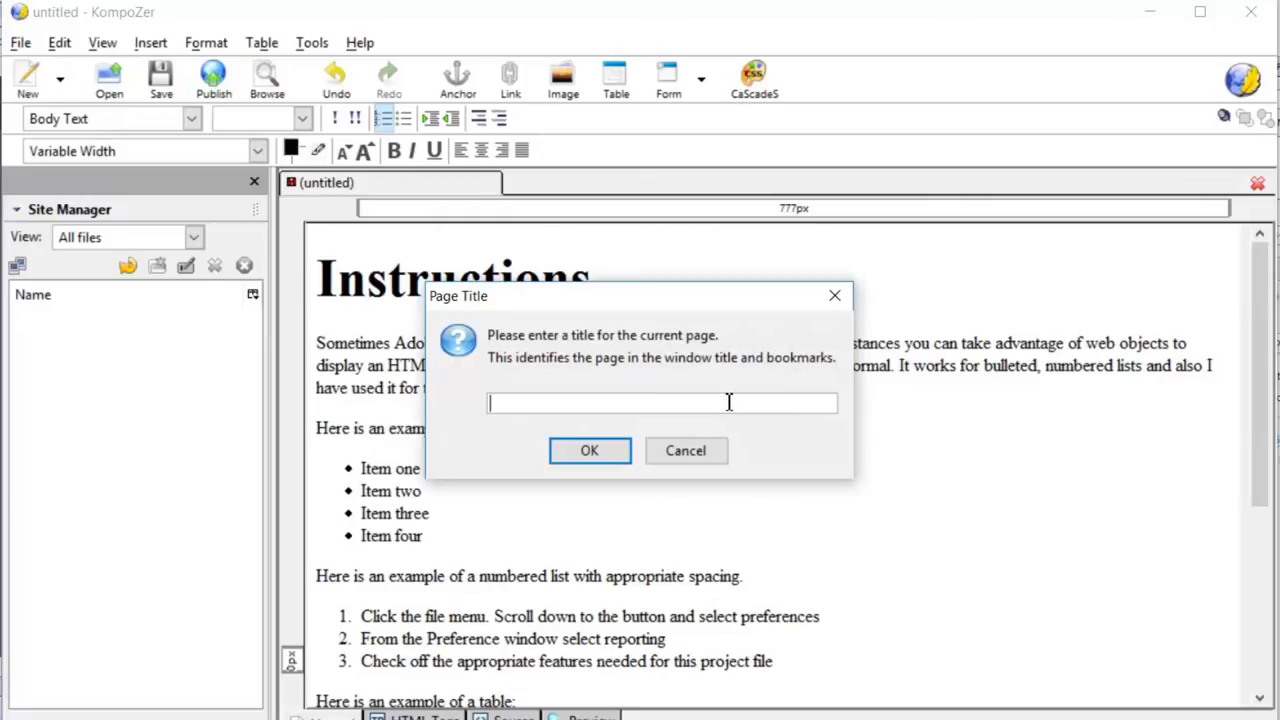
pyautogui.write('instructions')
pyautogui.click(627, 451)
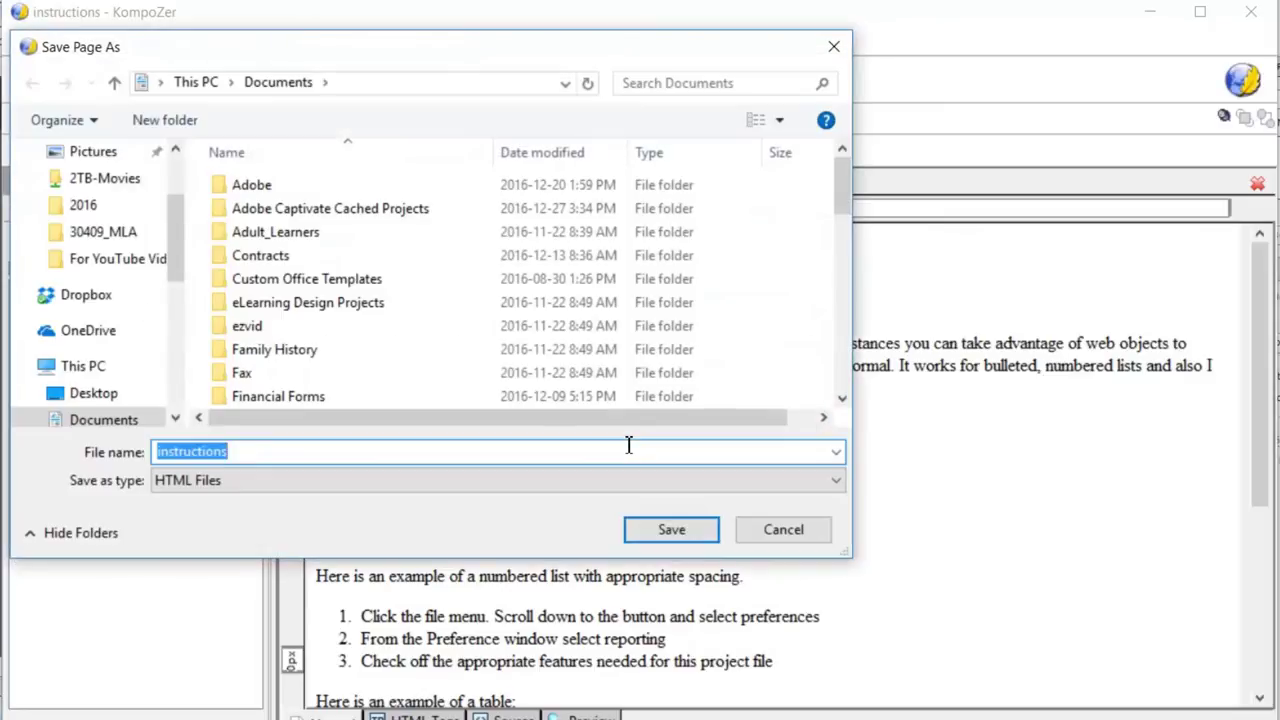
pyautogui.click(108, 395)
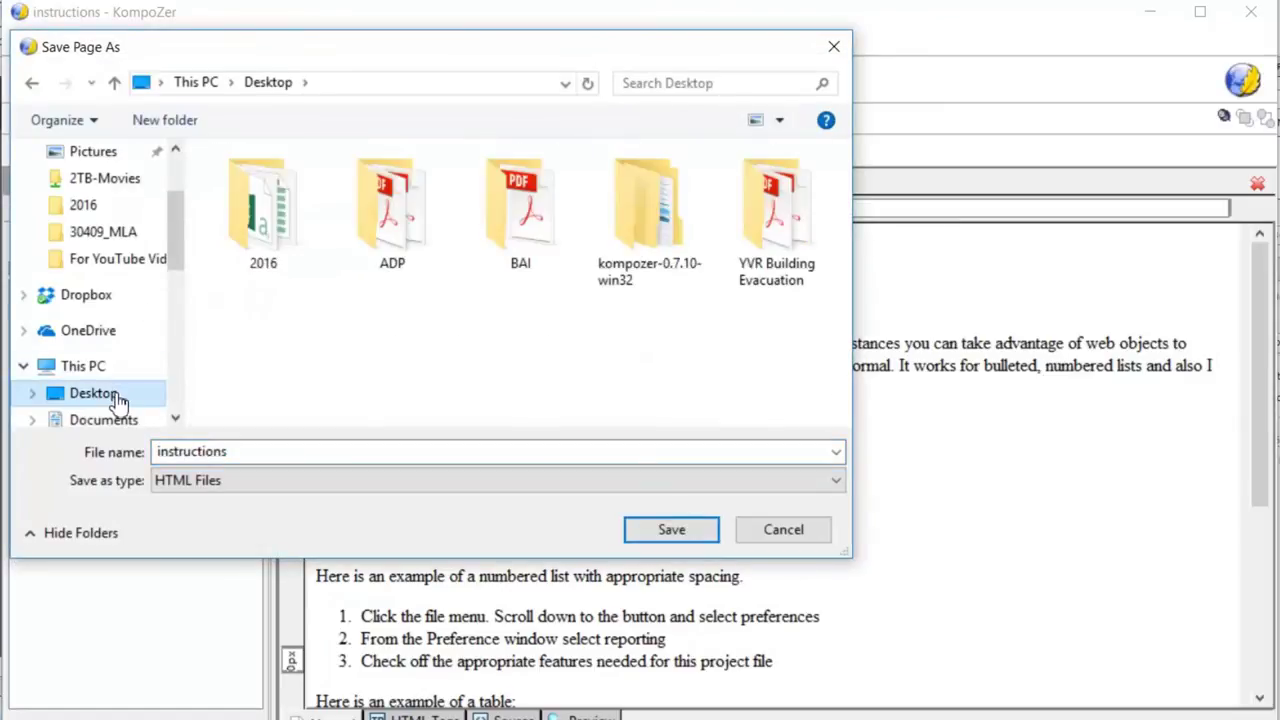
pyautogui.click(668, 530)
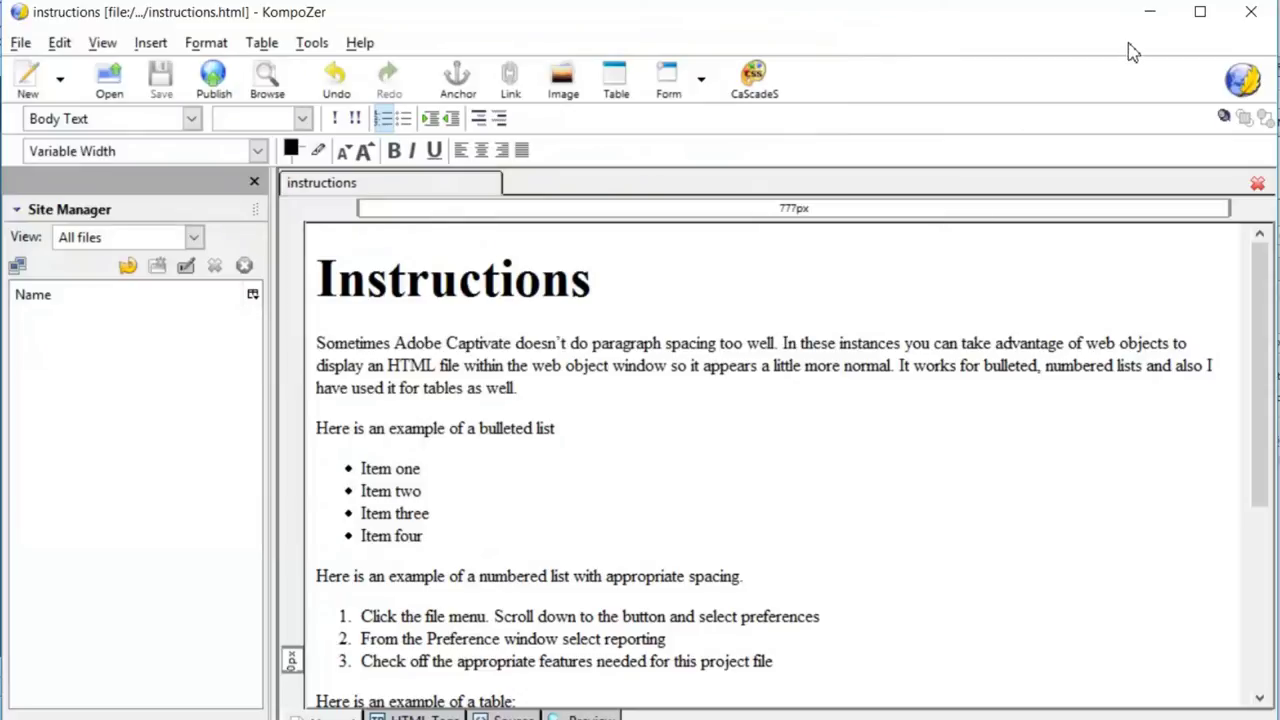
# - Back in Captivate, insert a web object onto the slide
pyautogui.click(1150, 12)
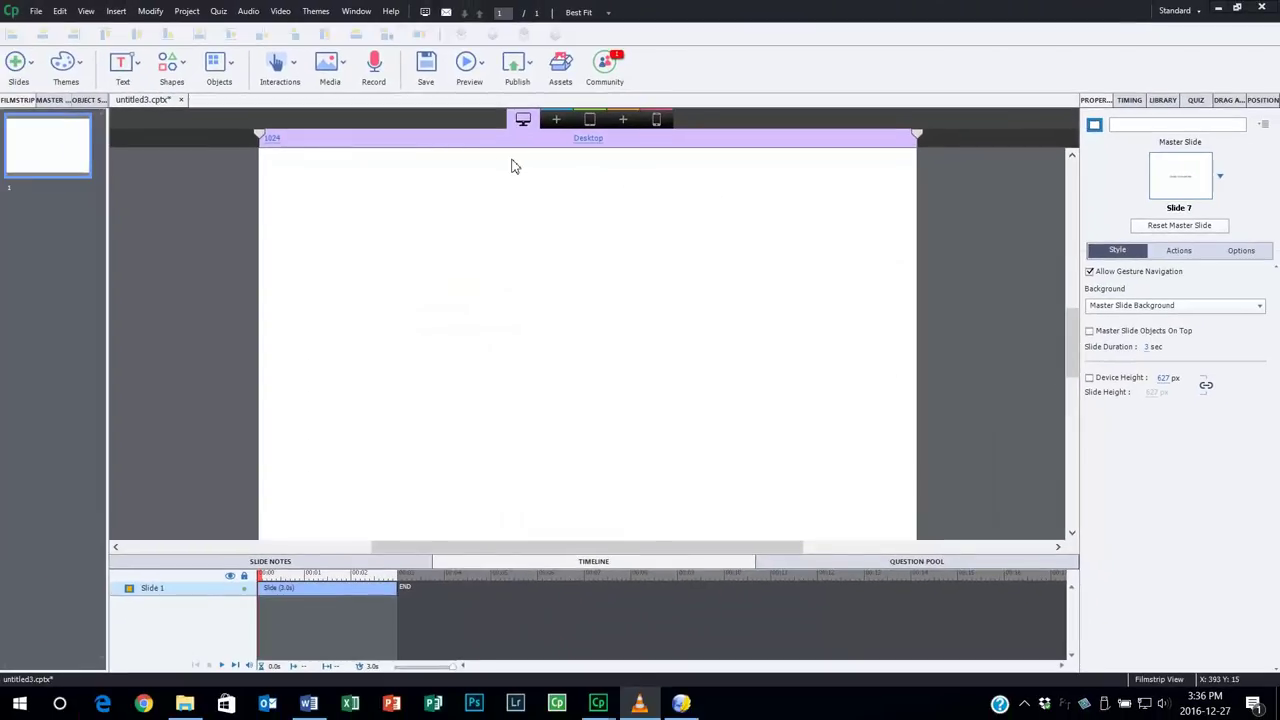
pyautogui.click(290, 68)
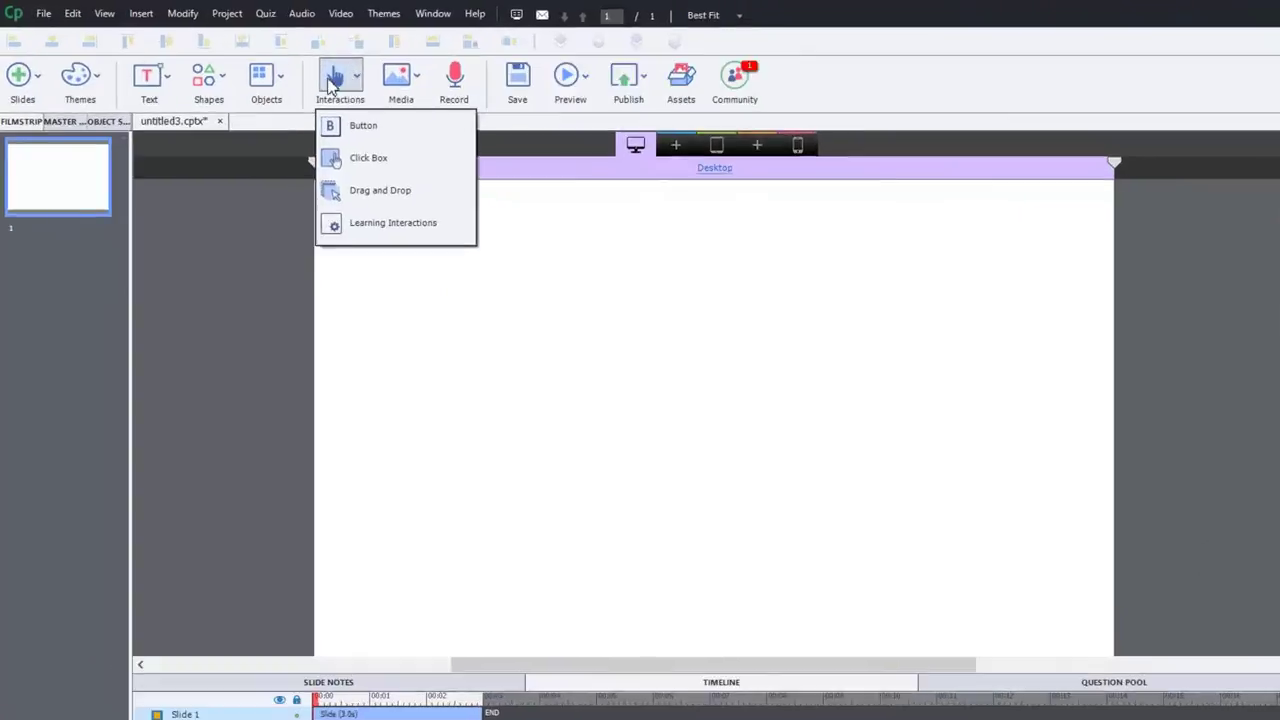
pyautogui.click(233, 68)
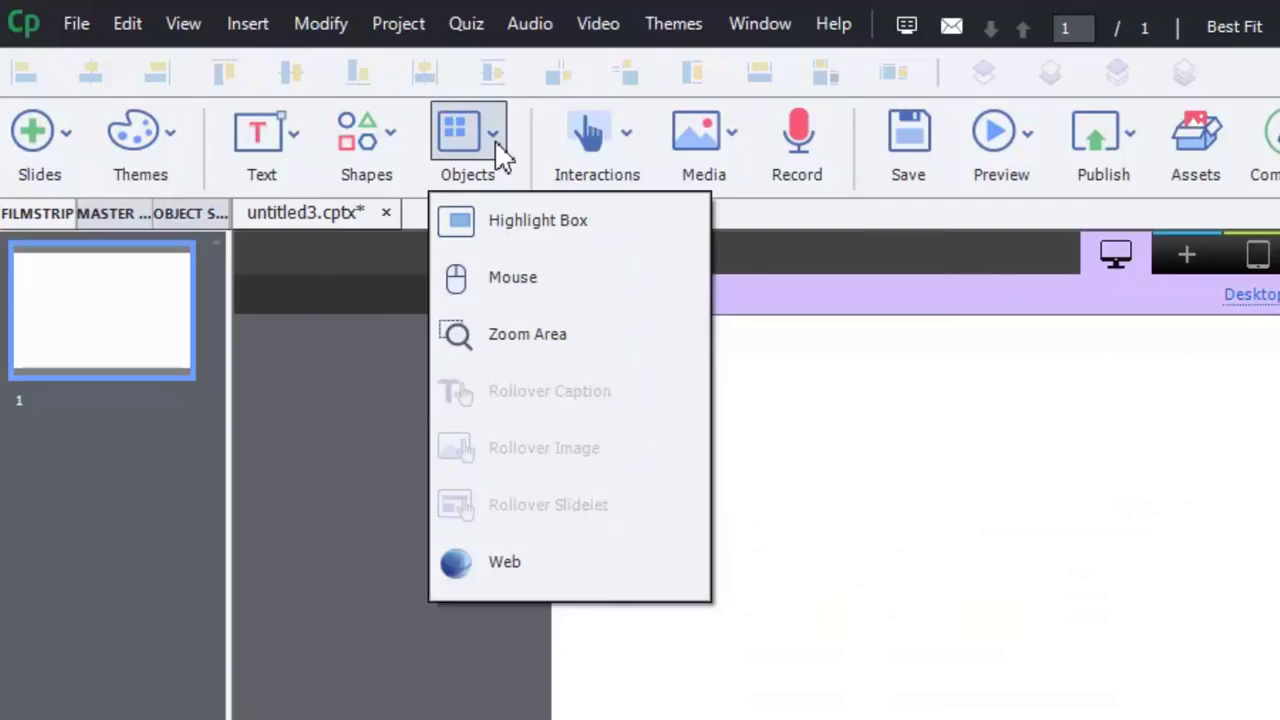
pyautogui.click(540, 567)
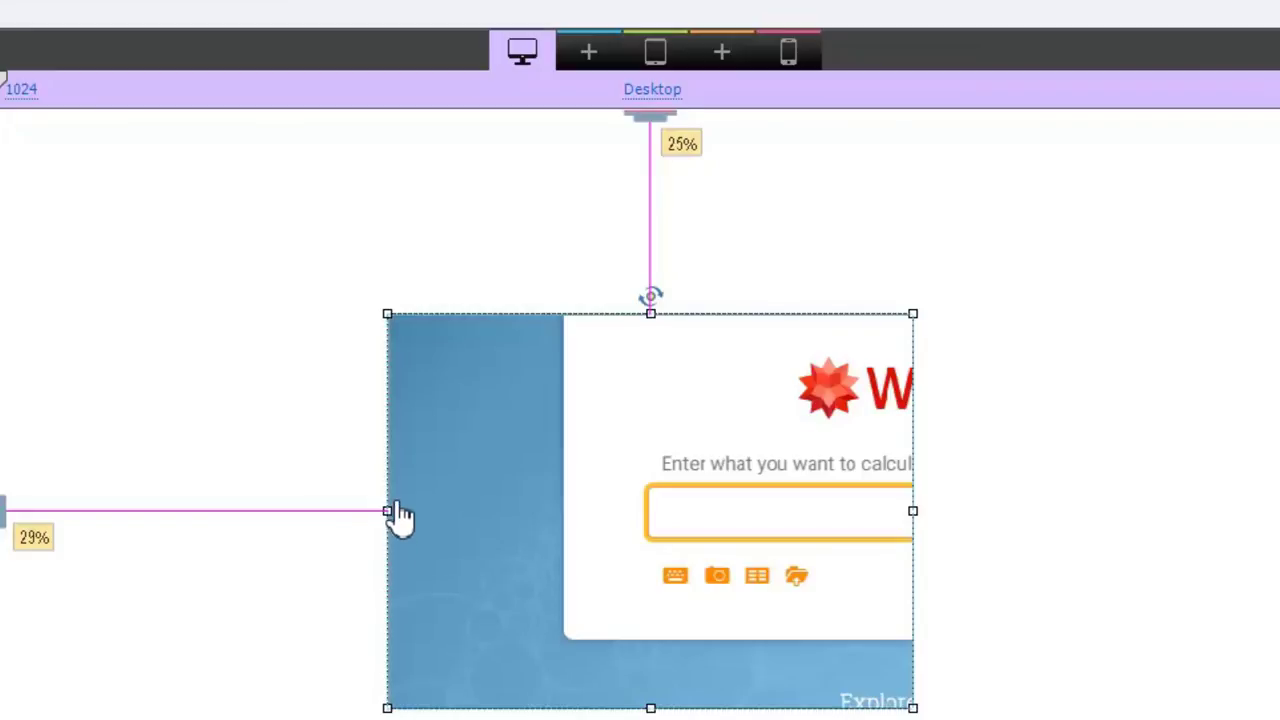
# - Stretch the web object's left, right and top edges to span nearly the full slide
pyautogui.moveTo(389, 512); pyautogui.dragTo(97, 509)
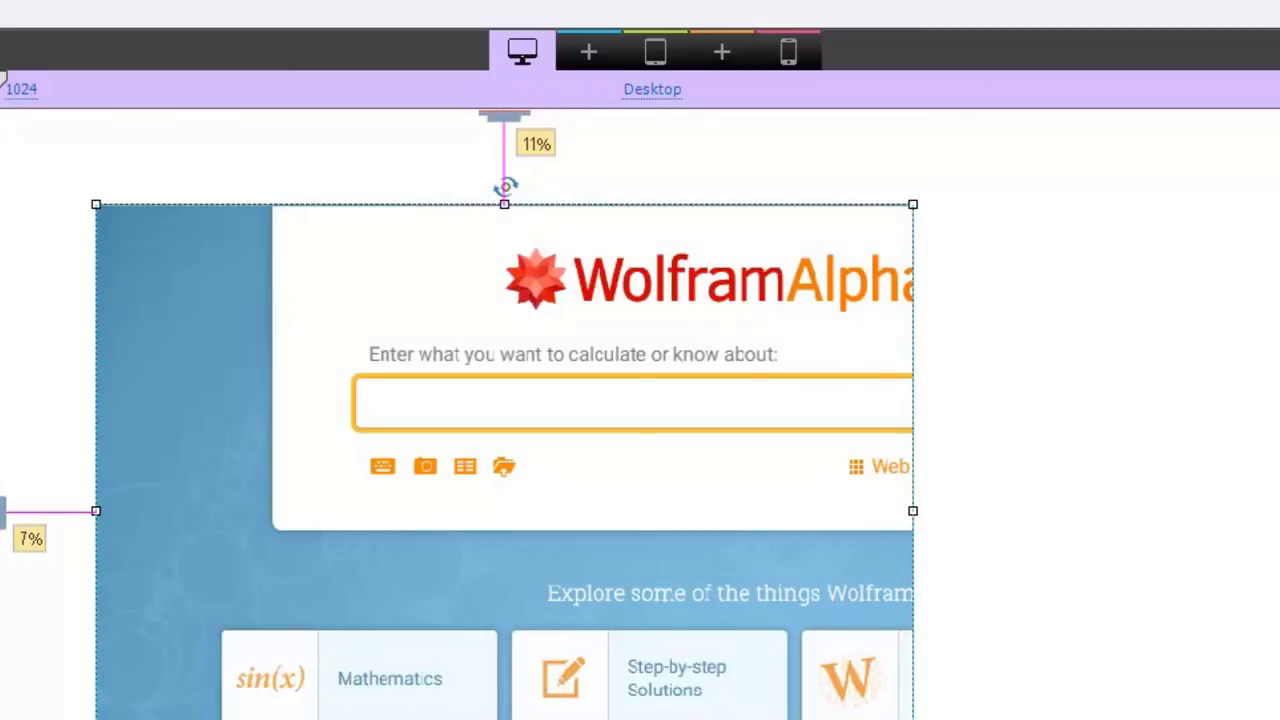
pyautogui.moveTo(912, 511); pyautogui.dragTo(1234, 511)
pyautogui.moveTo(660, 203); pyautogui.dragTo(662, 165)
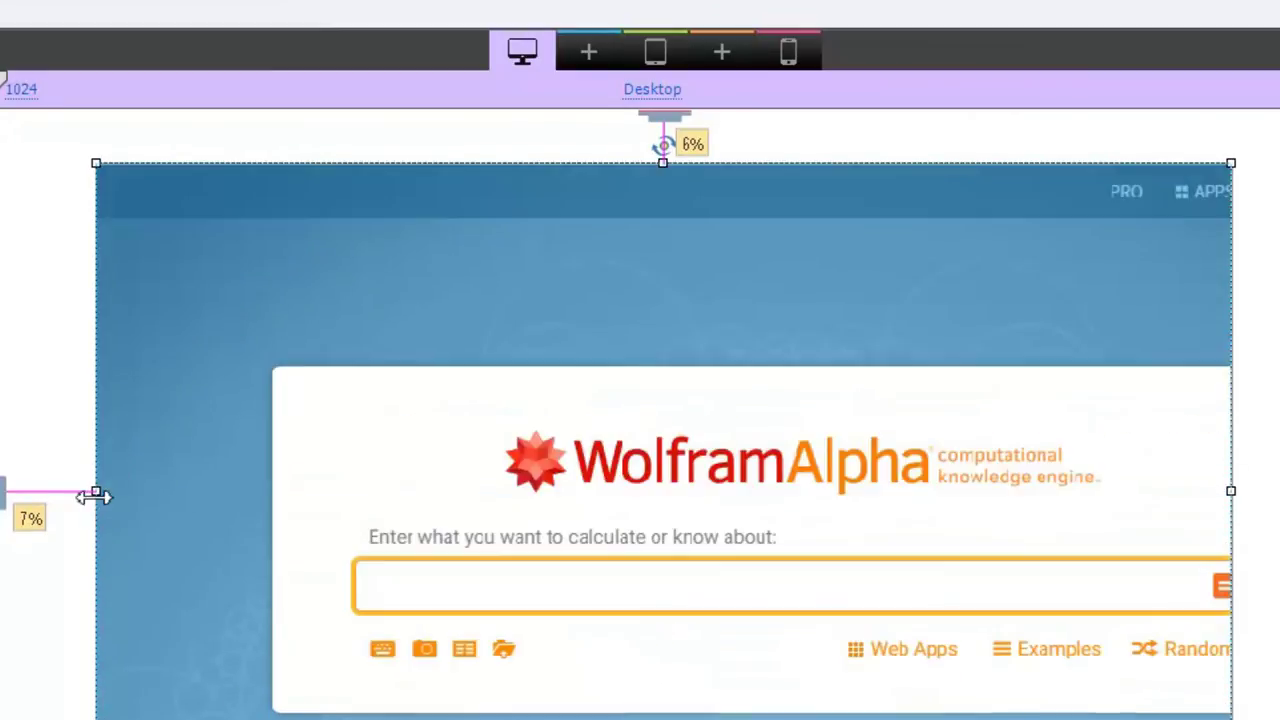
pyautogui.moveTo(95, 494); pyautogui.dragTo(60, 492)
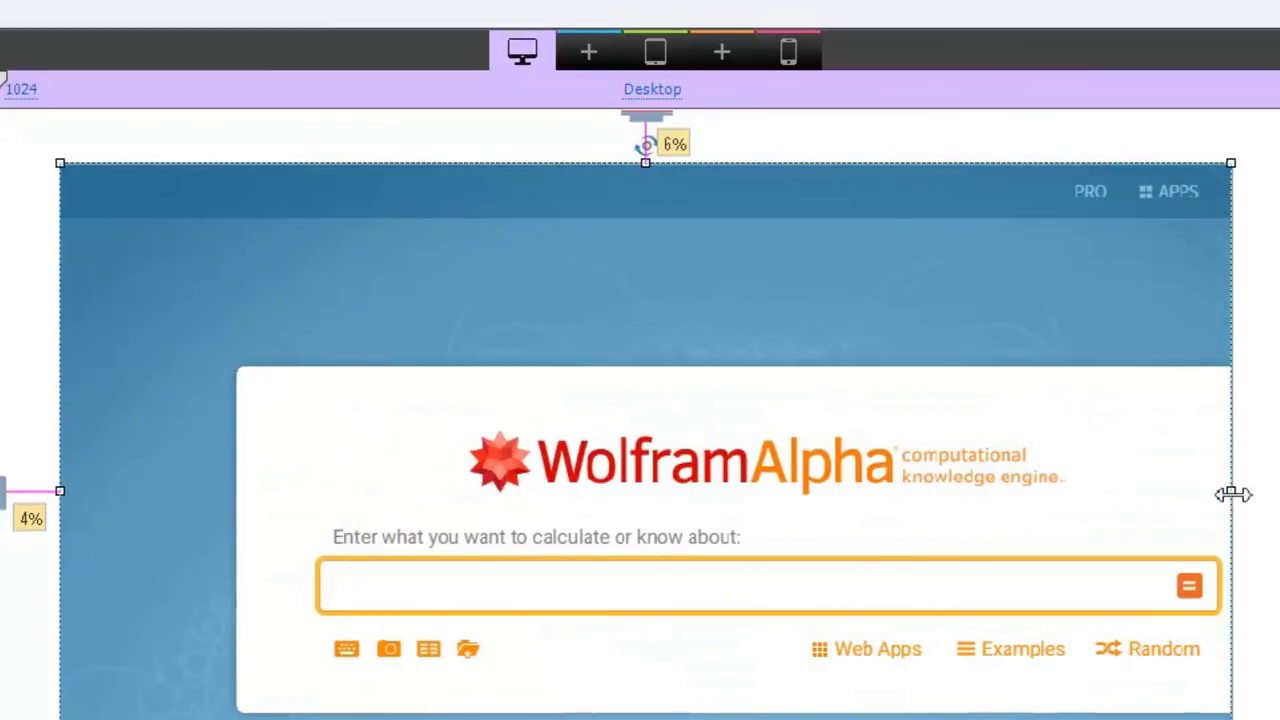
pyautogui.moveTo(1237, 491); pyautogui.dragTo(1248, 491)
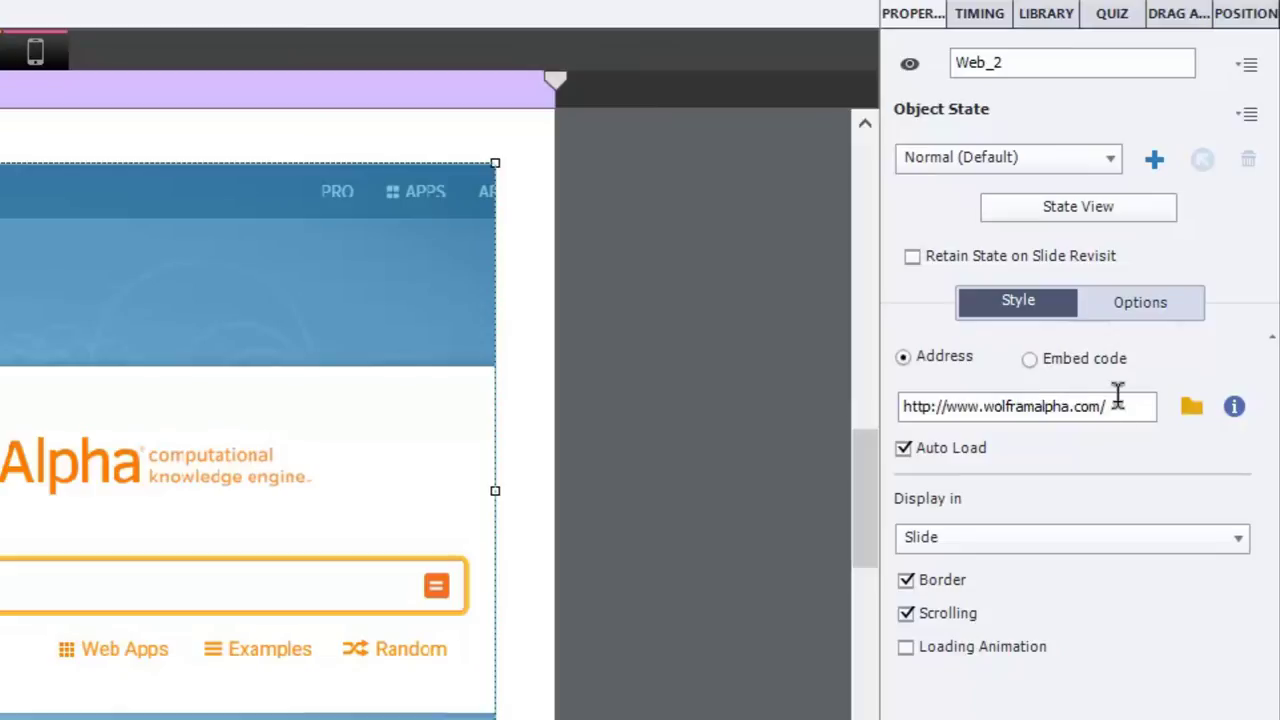
# - Replace the Web_2 address URL with instructions.html
pyautogui.moveTo(1114, 405); pyautogui.dragTo(771, 413)
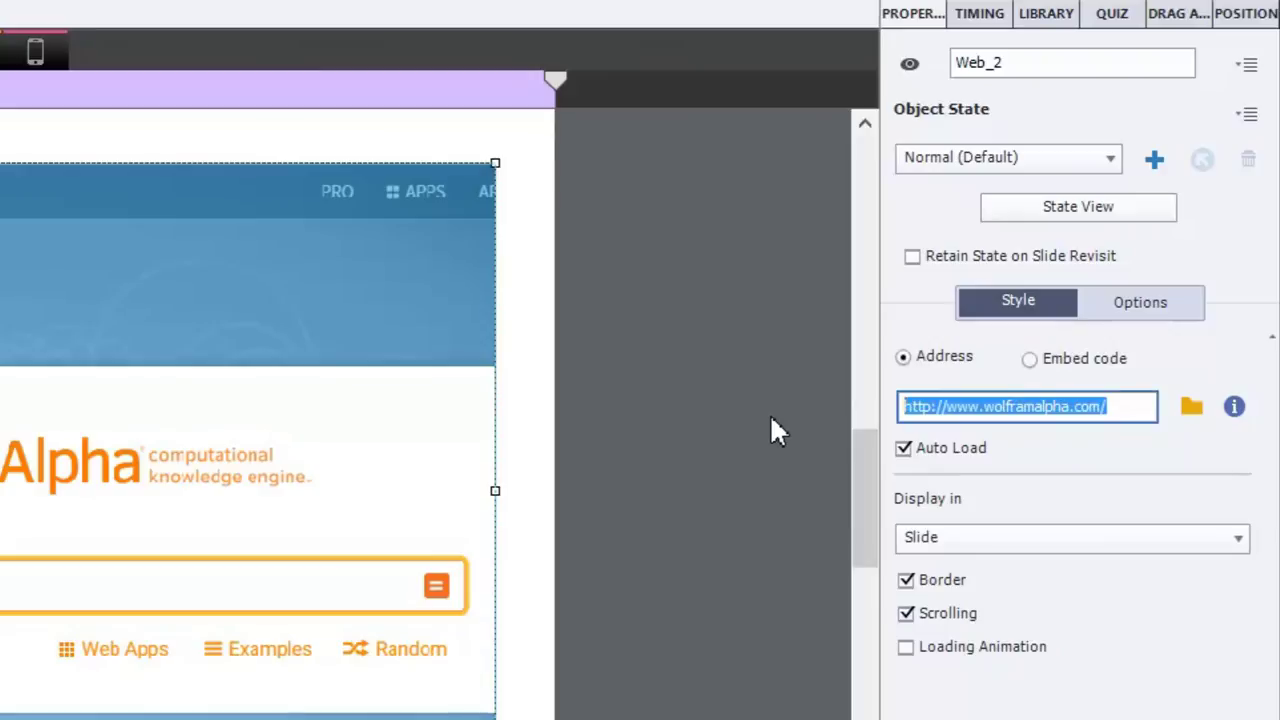
pyautogui.write('instruction')
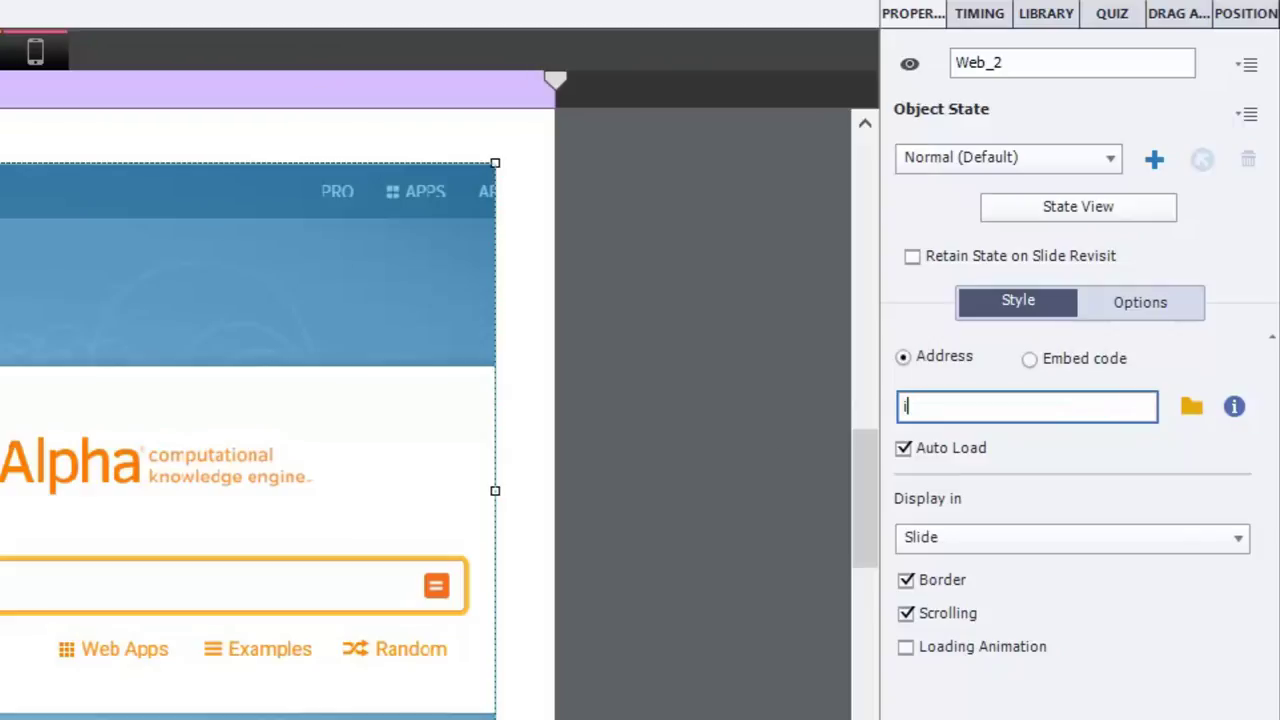
pyautogui.write('s.html')
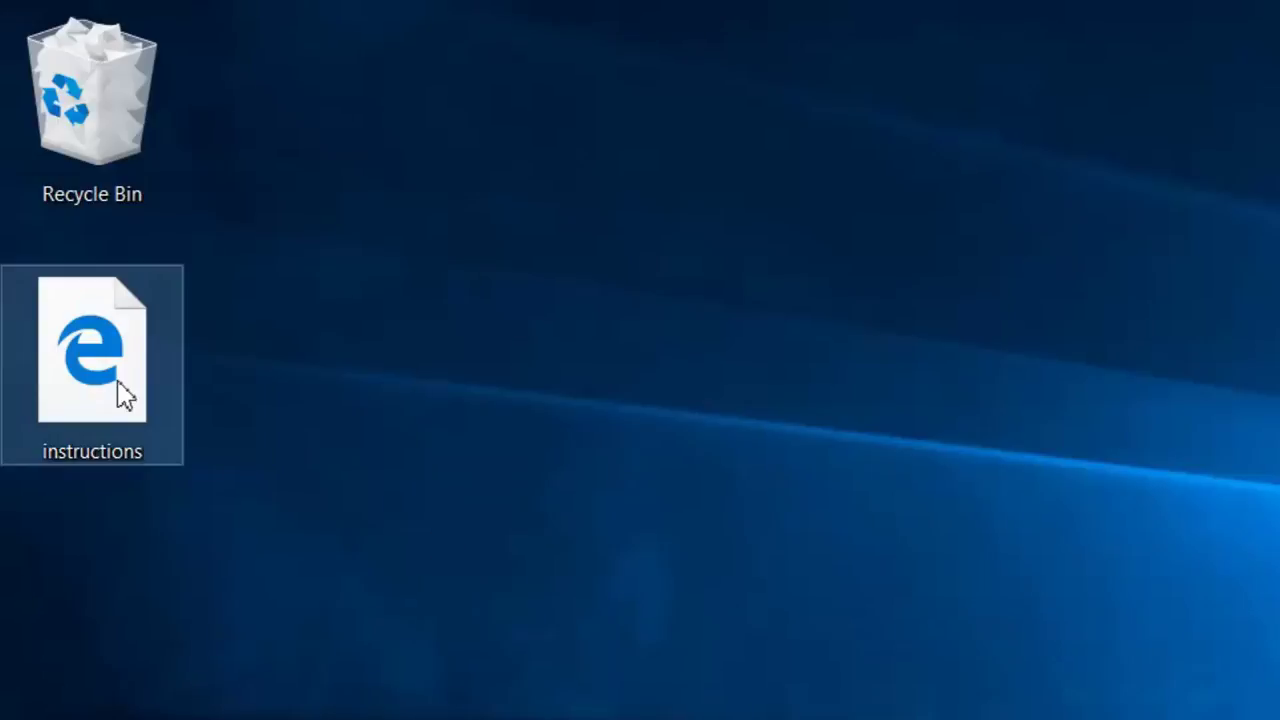
pyautogui.rightClick(118, 382)
pyautogui.press('r')
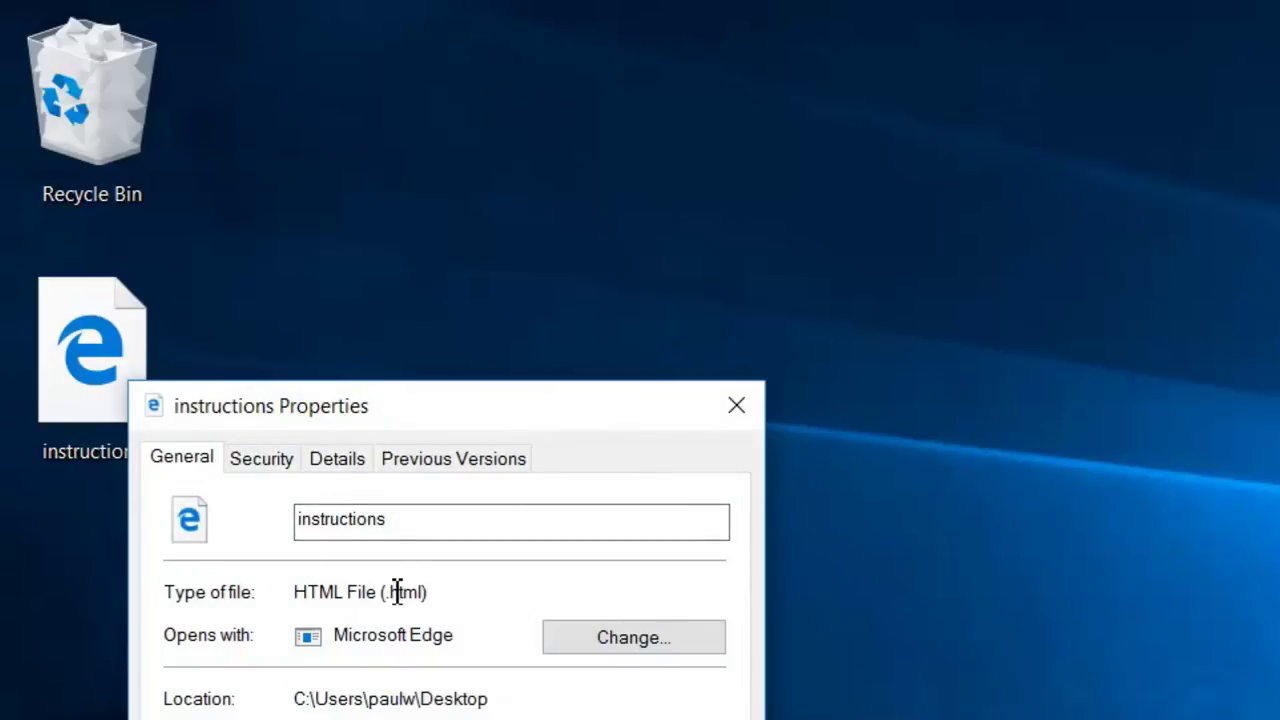
pyautogui.press('Return')
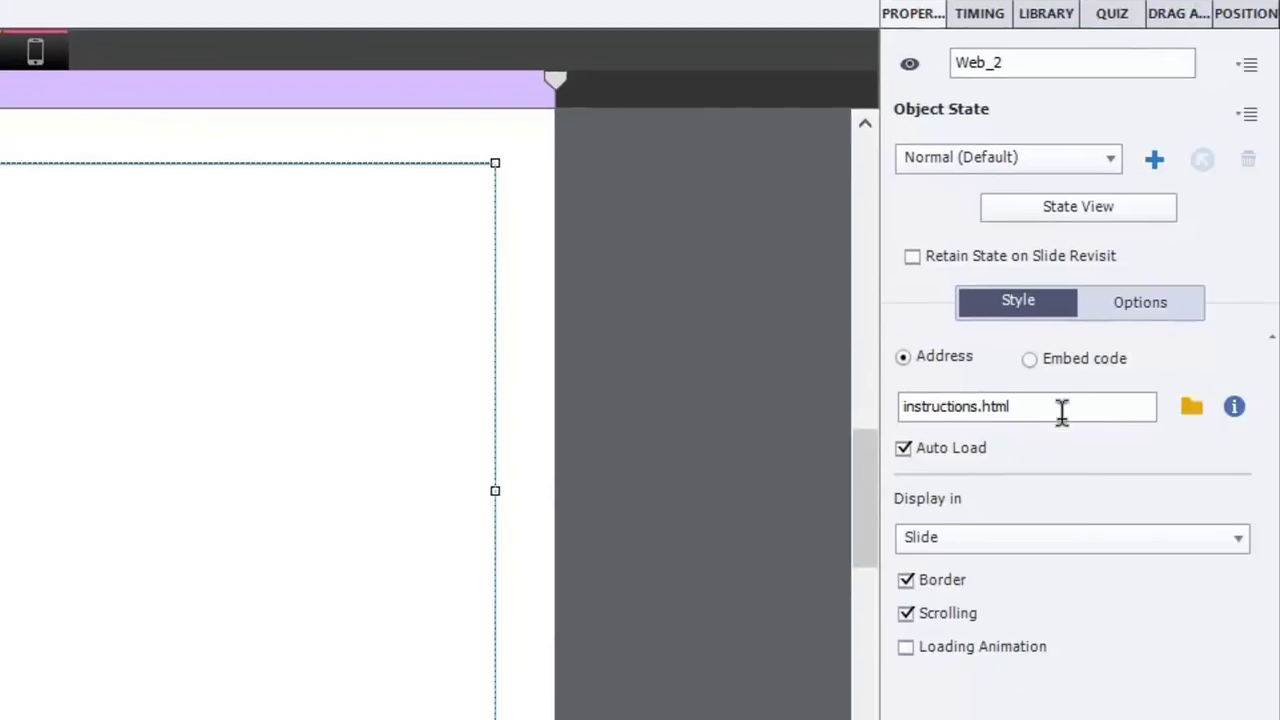
pyautogui.click(1050, 405)
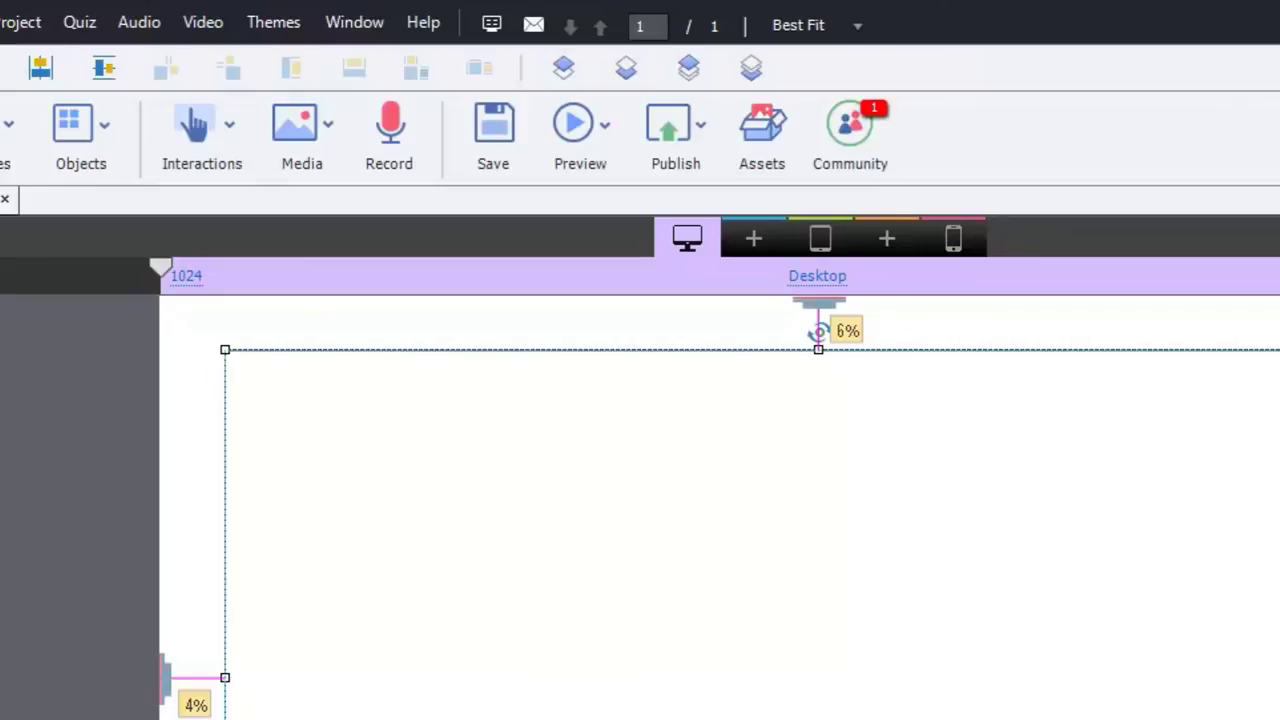
pyautogui.click(607, 132)
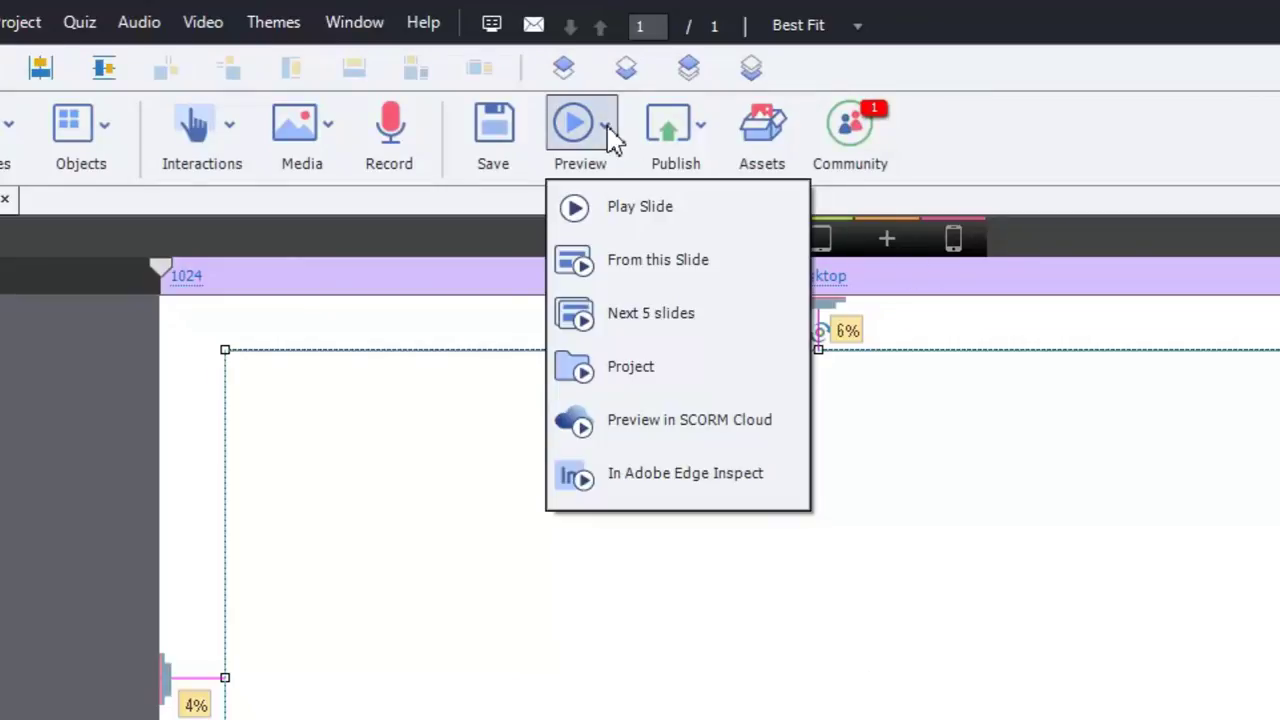
pyautogui.click(692, 383)
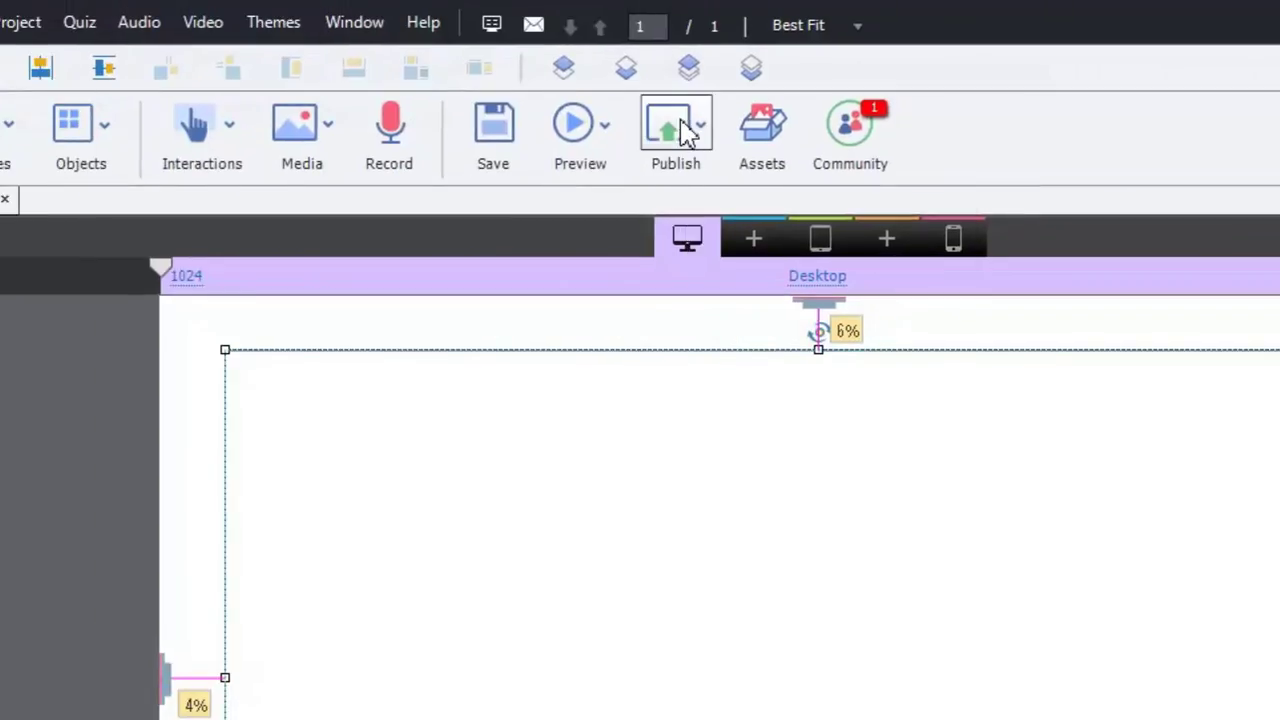
# - Publish for Devices as HTML5 with title demo to the Desktop, declining to view output
pyautogui.click(681, 128)
pyautogui.click(705, 212)
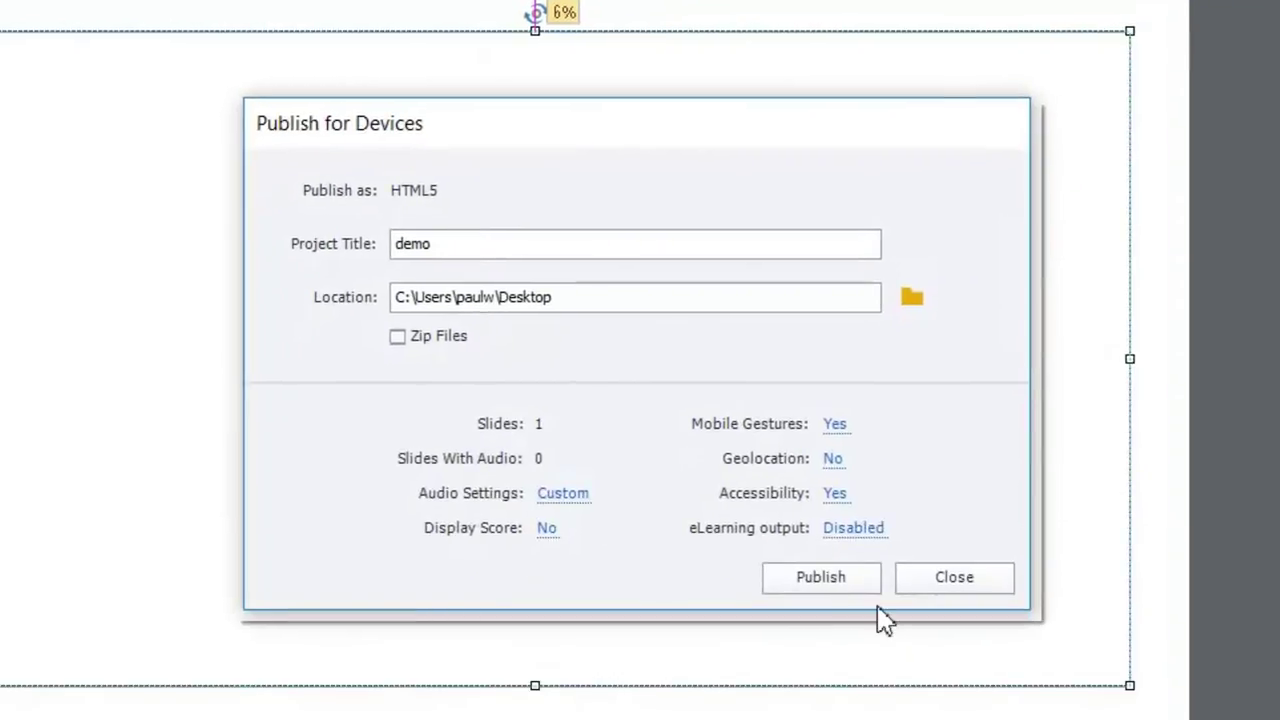
pyautogui.click(846, 585)
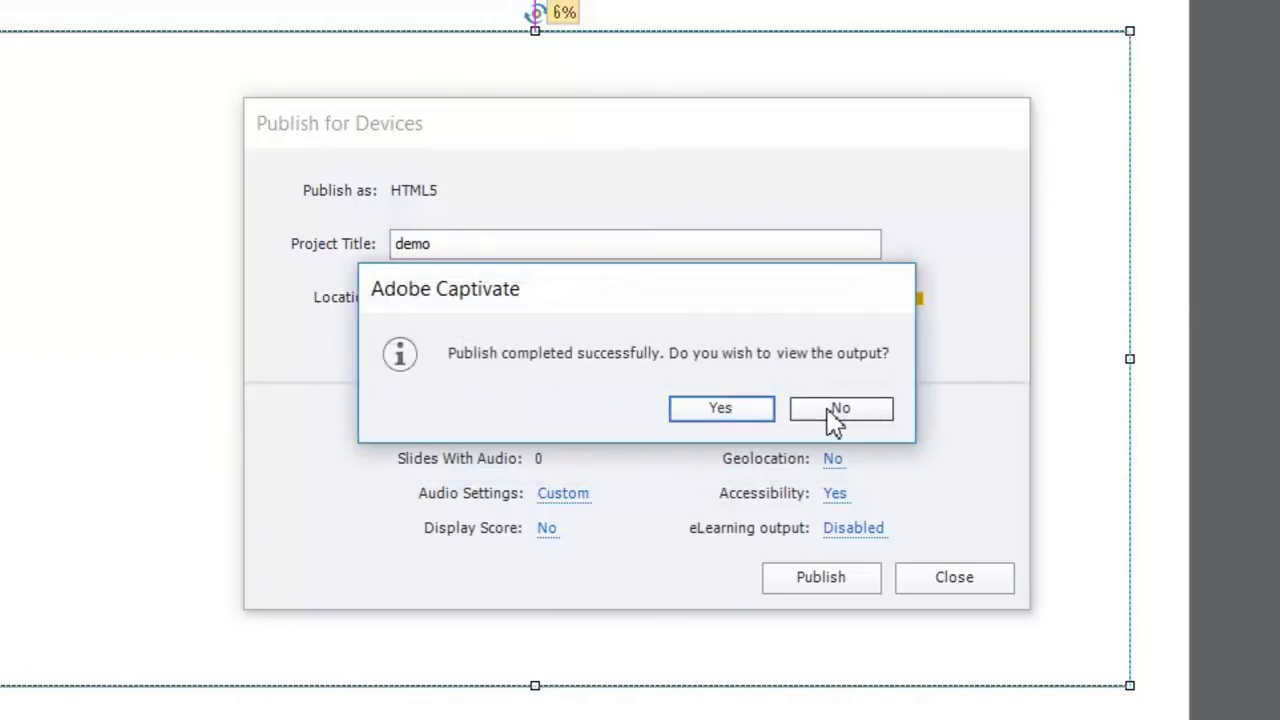
pyautogui.click(830, 412)
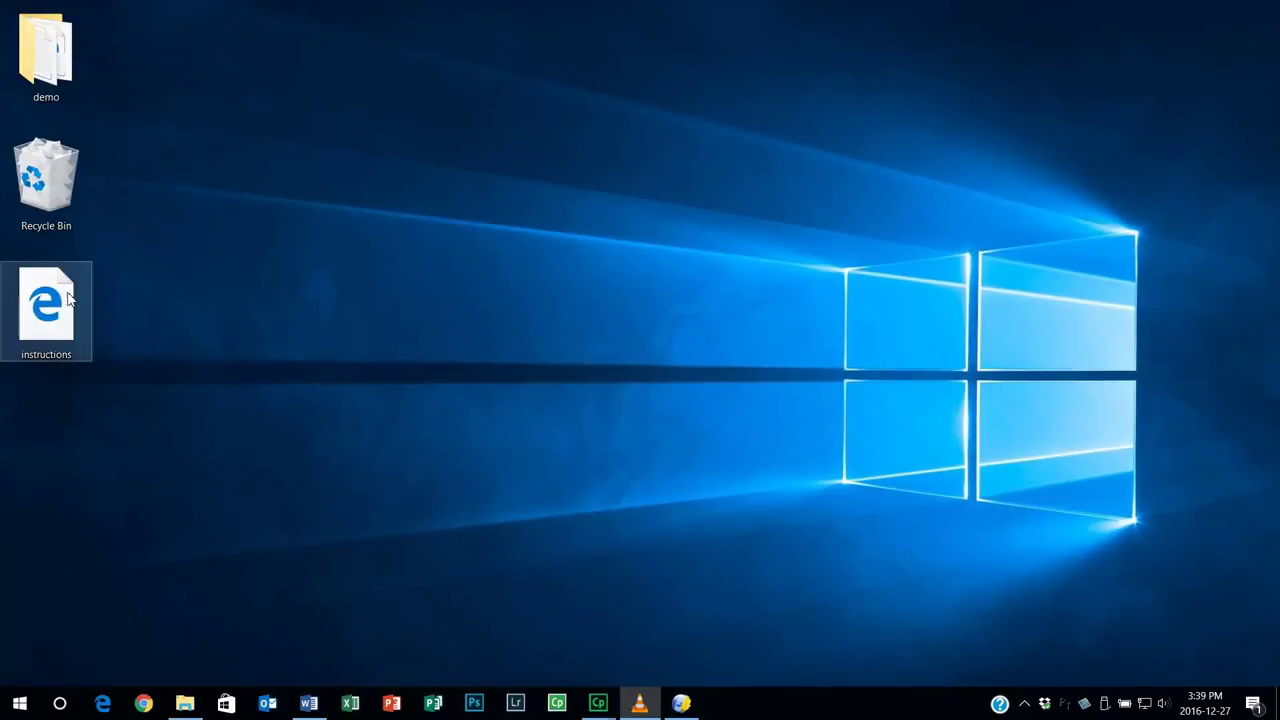
# - Open the demo folder and drag the instructions file from the desktop into it
pyautogui.doubleClick(64, 40)
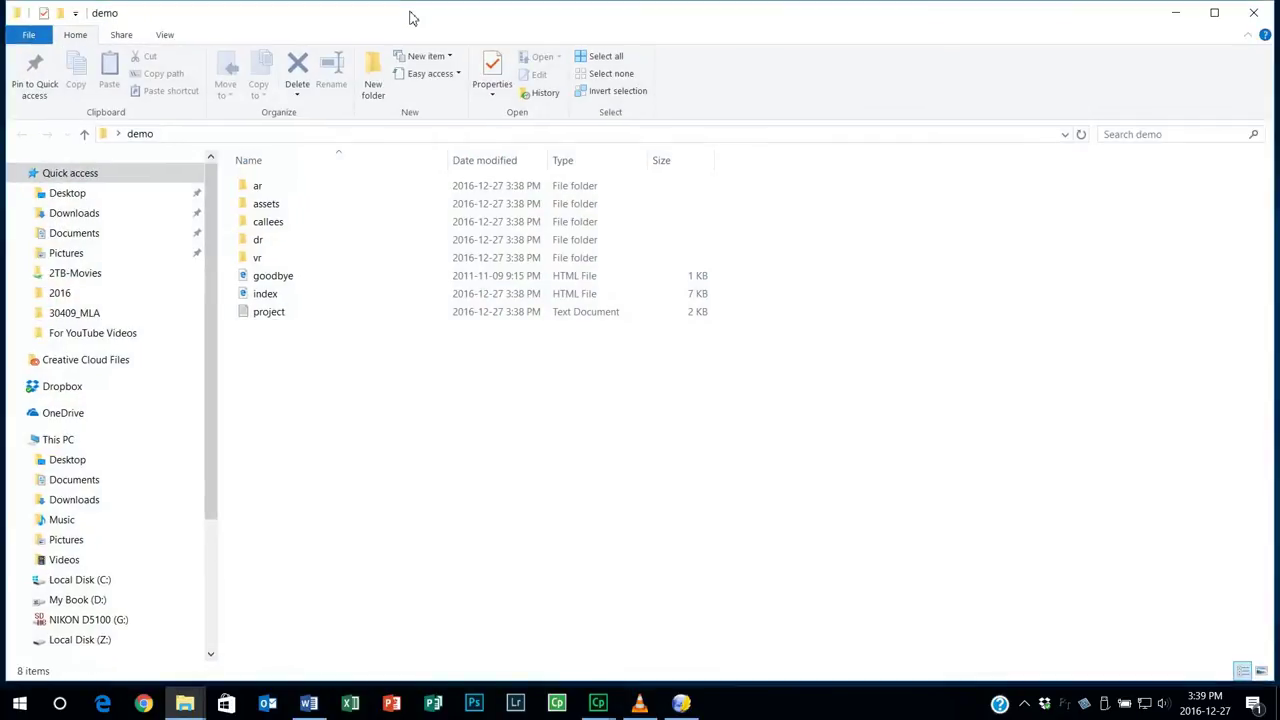
pyautogui.doubleClick(410, 18)
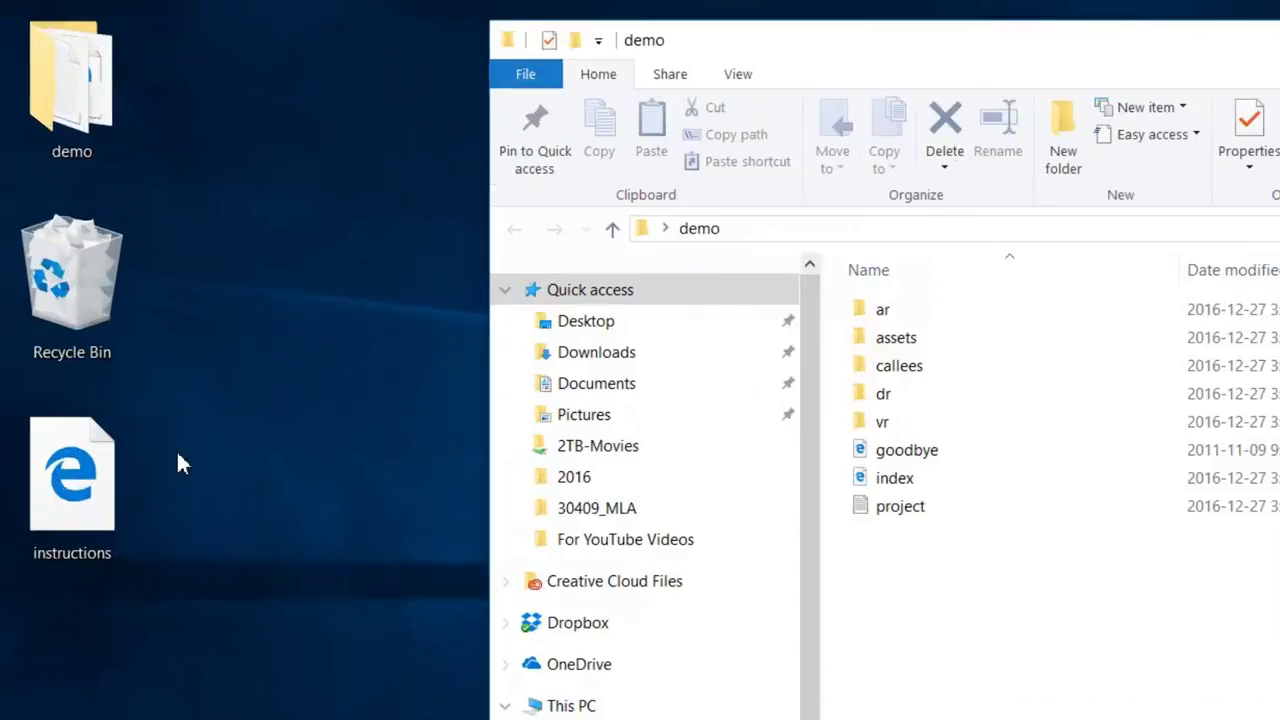
pyautogui.moveTo(78, 500); pyautogui.dragTo(1042, 682)
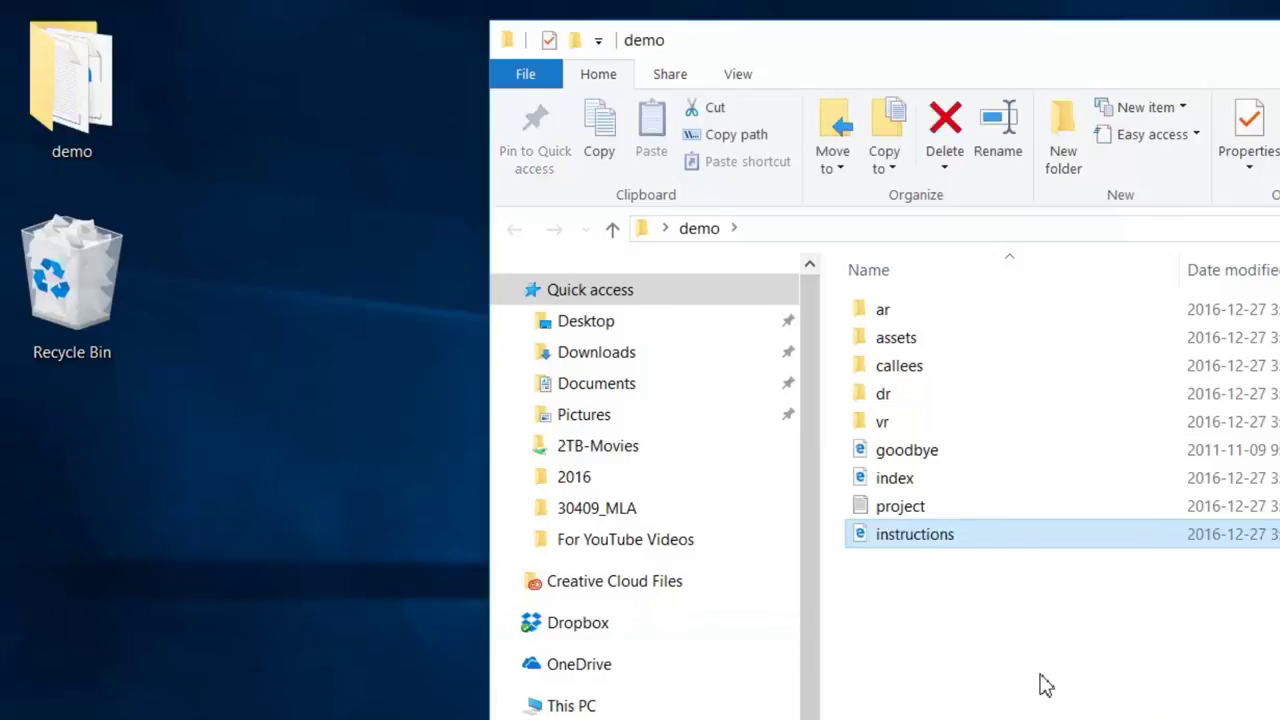
pyautogui.moveTo(960, 545)
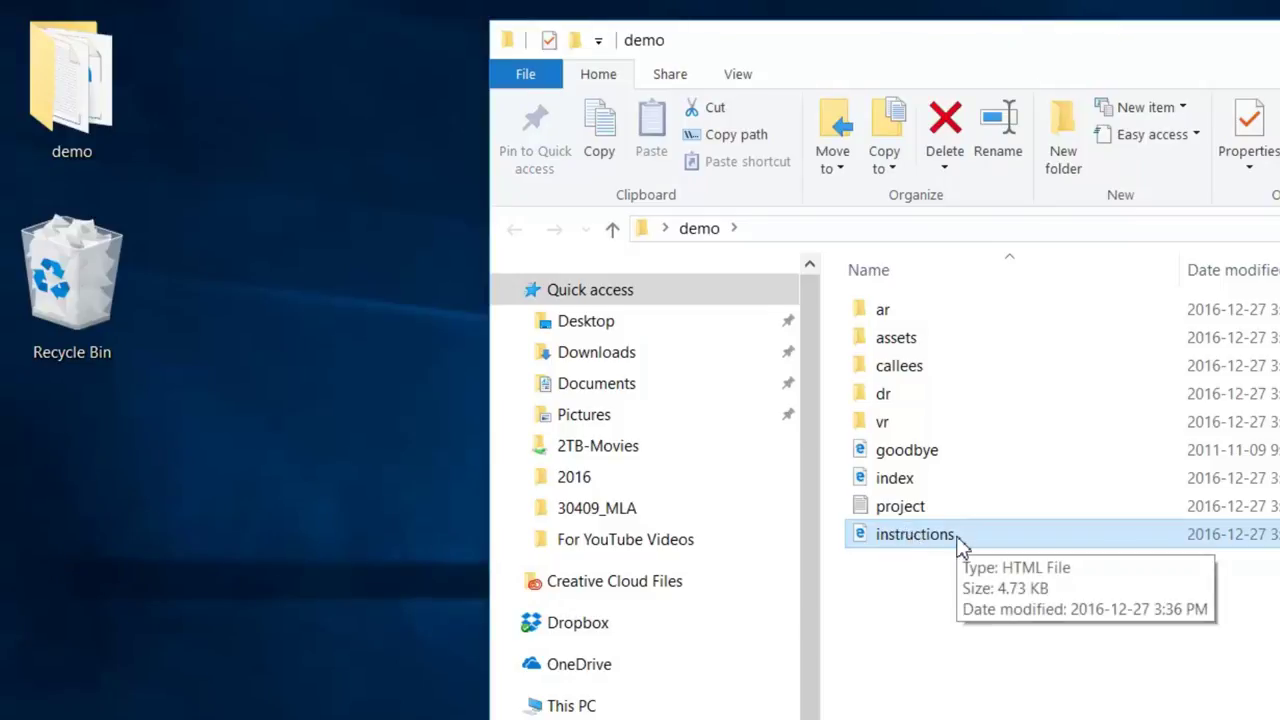
pyautogui.moveTo(910, 484)
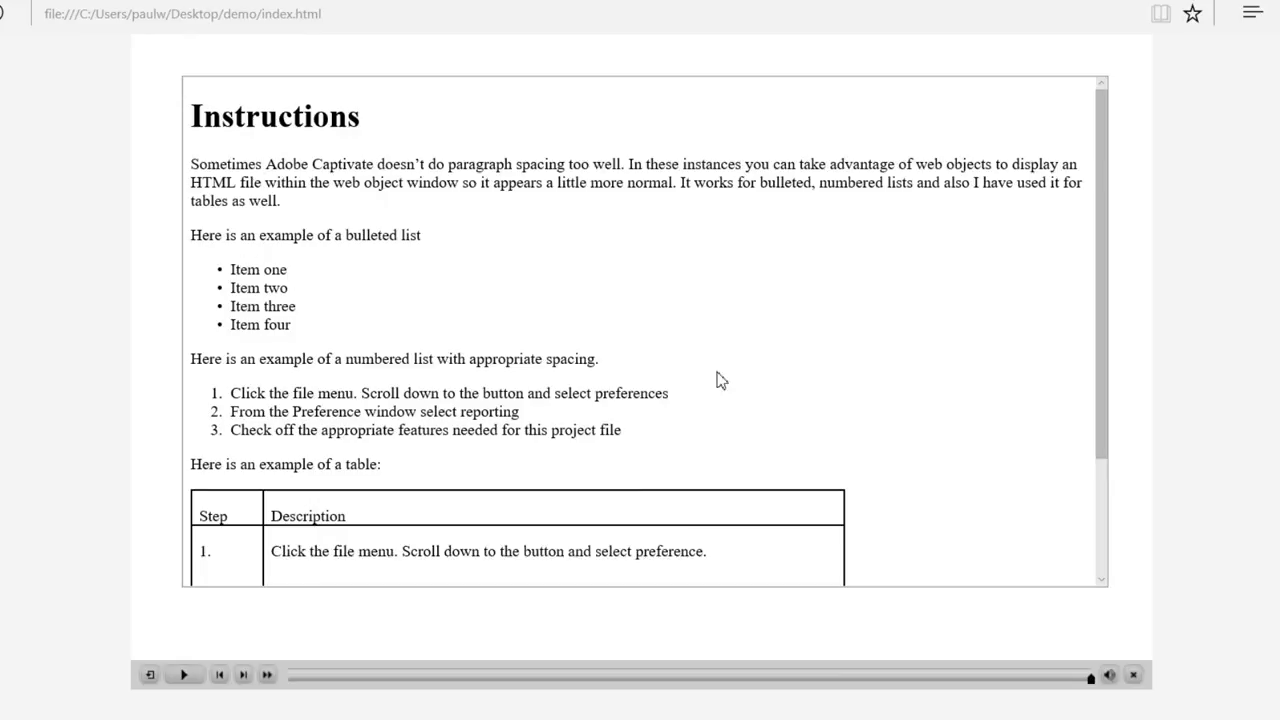
# - Scroll the web object's Instructions content down to the three-step table in Edge
pyautogui.moveTo(1107, 153); pyautogui.dragTo(1109, 334)
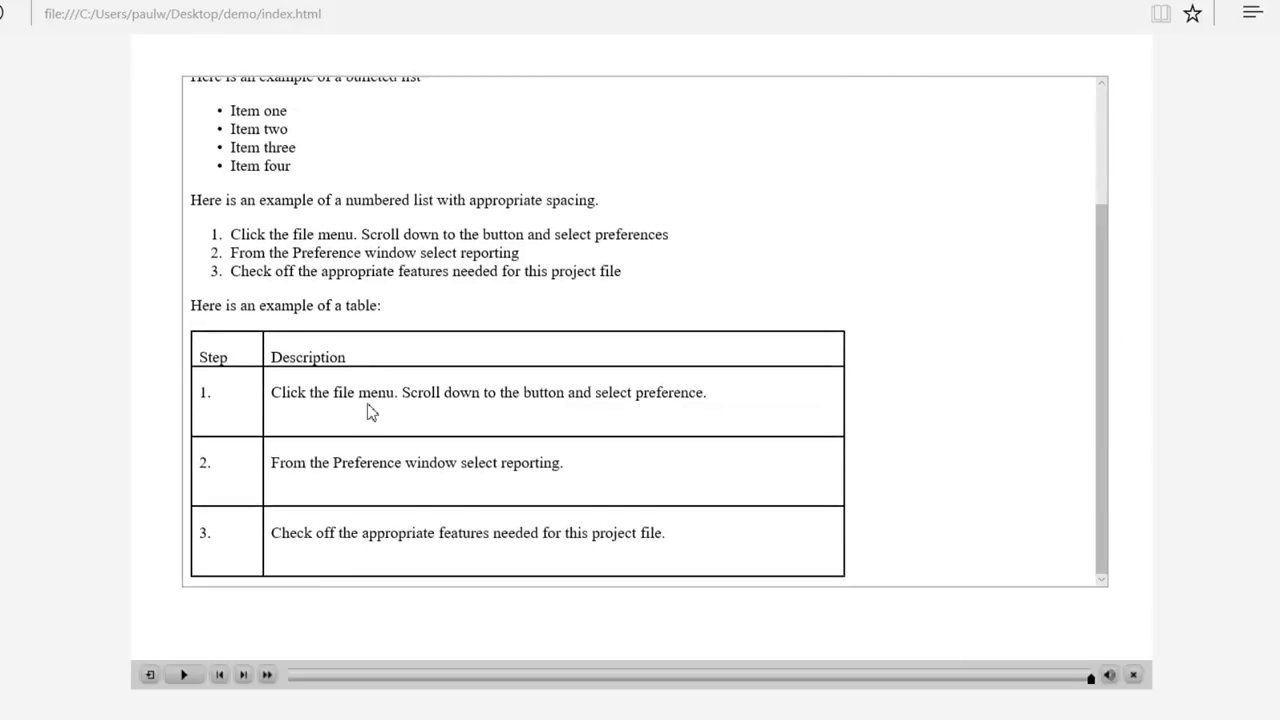